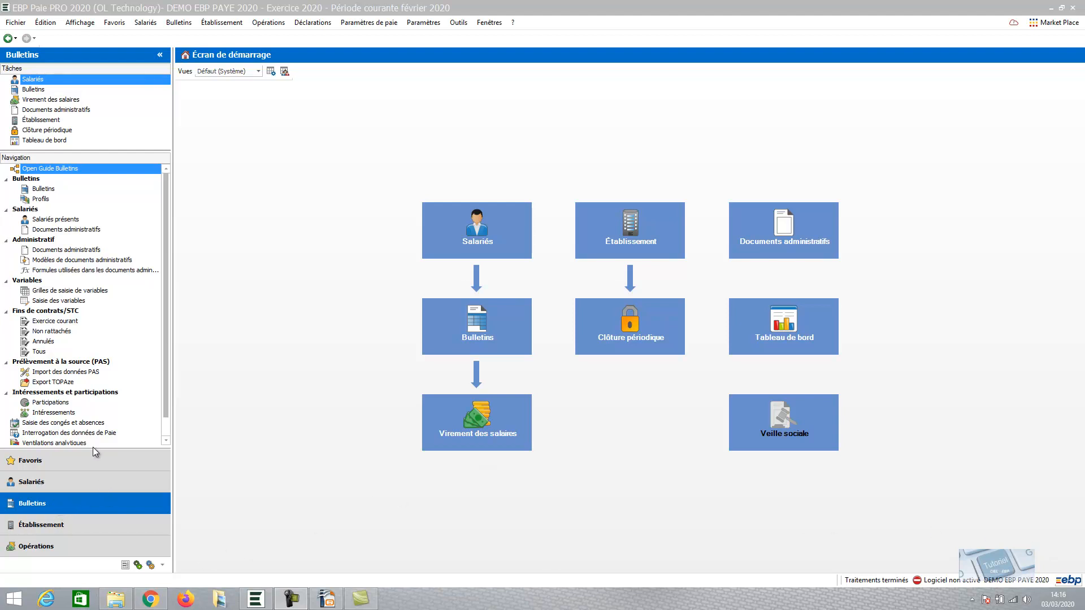
Open the leave and absence entry full screen and post Congés Payés for the employee on 3 to 5 February 2020
left_click(79, 422)
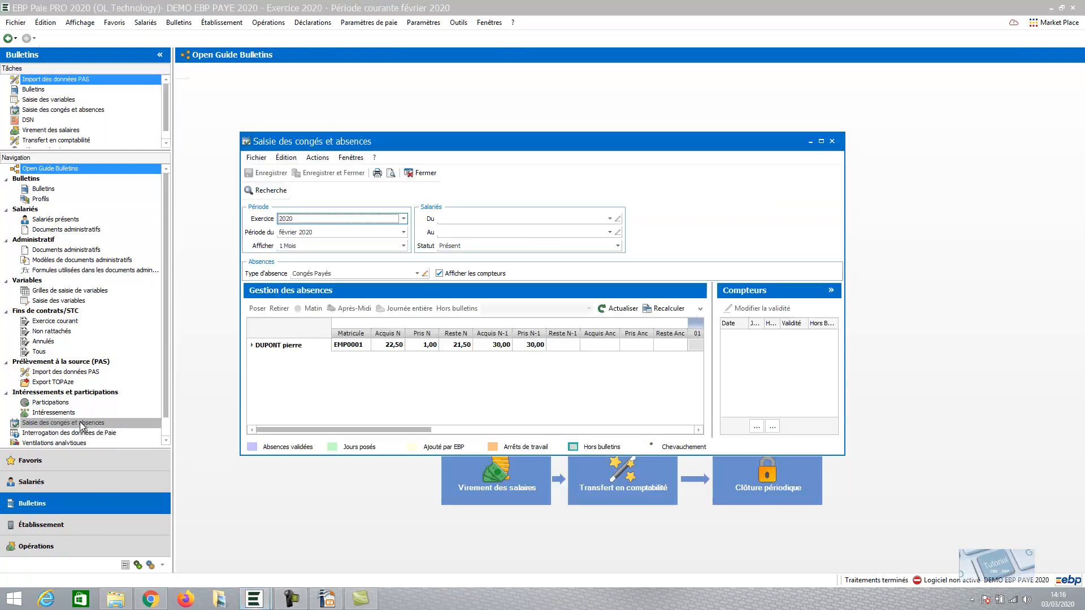
left_click(822, 142)
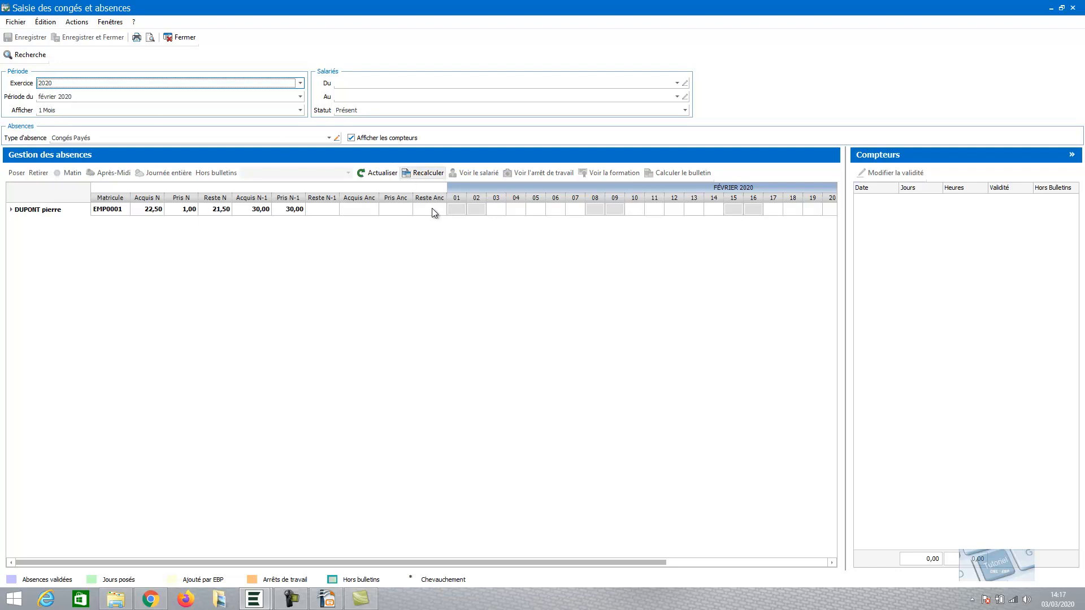
left_click(498, 209)
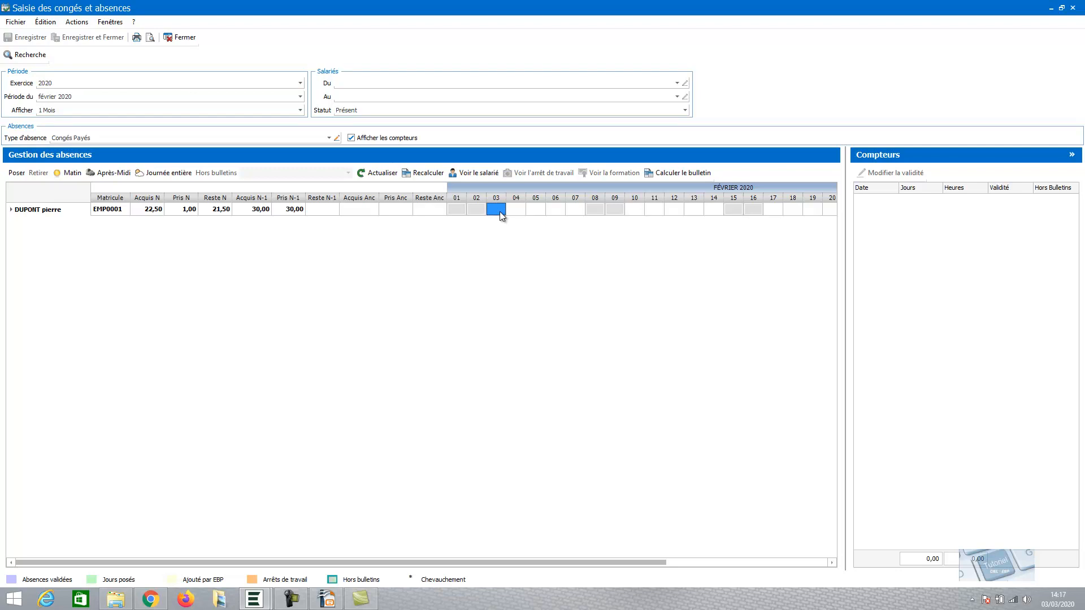
left_click_drag(499, 212, 516, 211)
key("space")
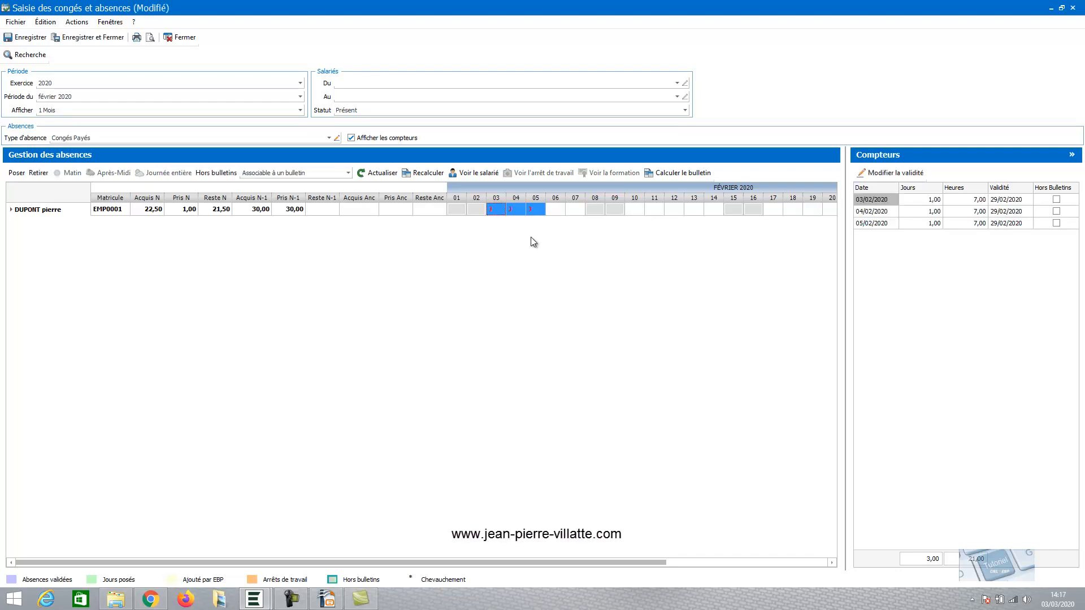
Remove the paid leave days posted from 3 to 5 February
left_click(491, 209)
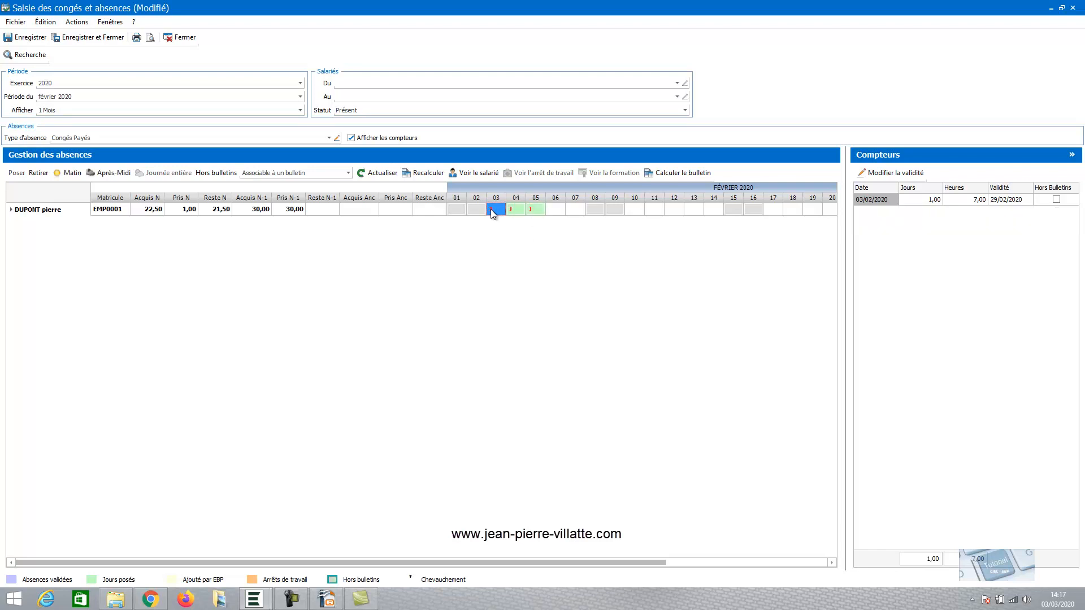
left_click_drag(491, 209, 536, 214)
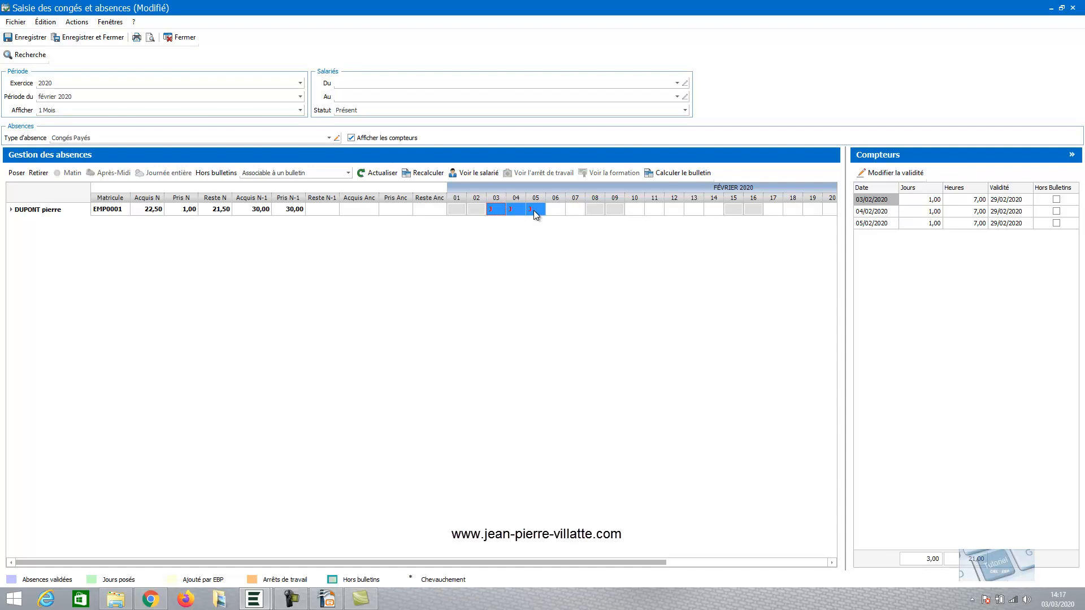
key("Delete")
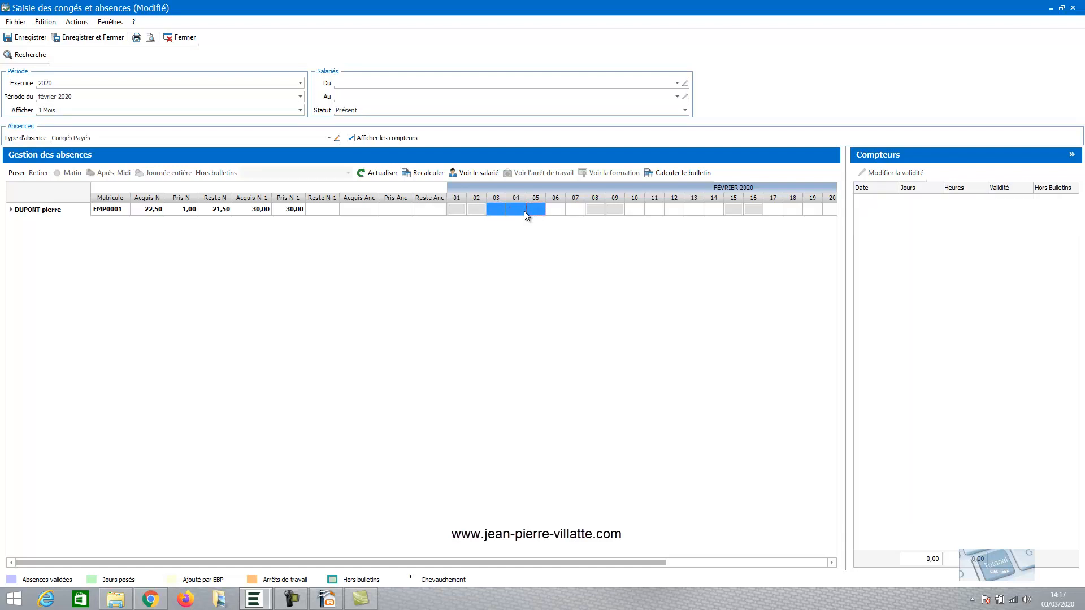
Post the employee's paid leave on 3, 4 and 5 February again
left_click(494, 207)
left_click_drag(494, 209, 521, 211)
key("space")
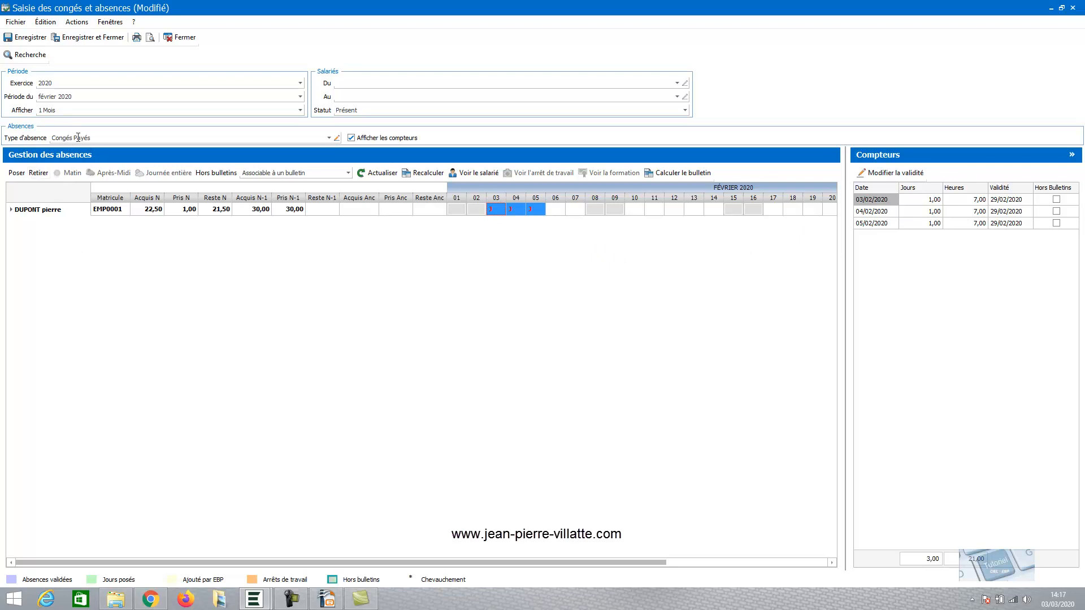
Change the absence type to Absences non rémunérées (Autorisées par l'employeur), saving the posted paid leave
left_click(329, 138)
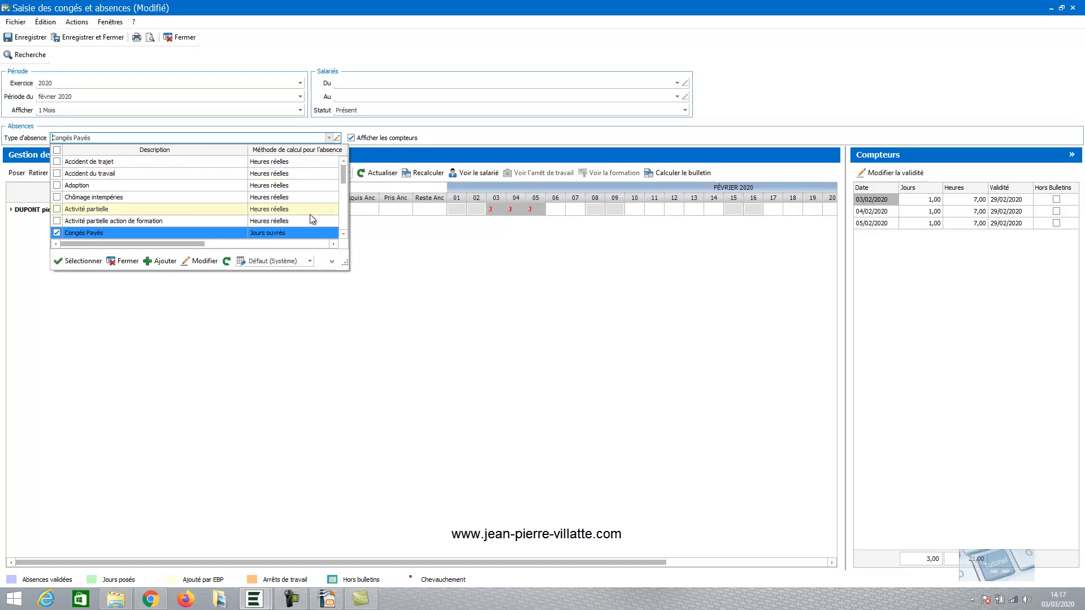
left_click_drag(342, 171, 343, 220)
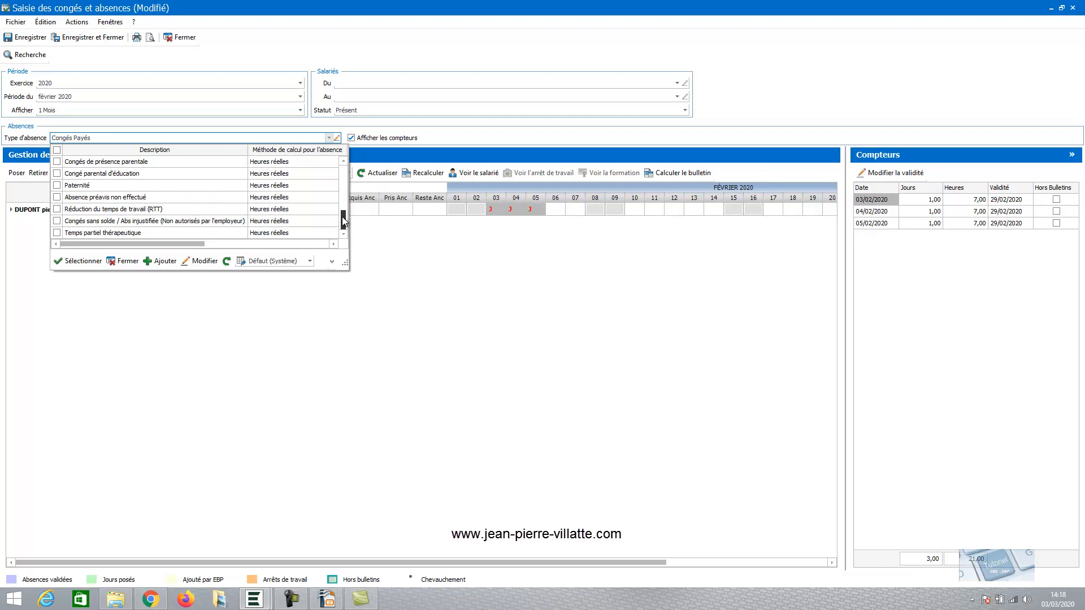
left_click_drag(343, 220, 337, 174)
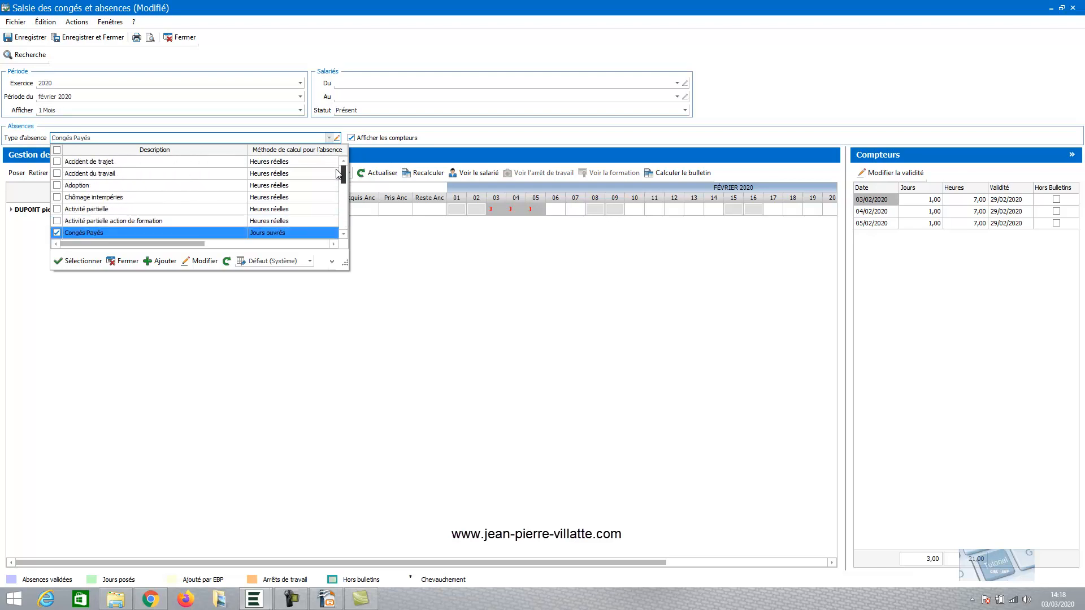
scroll(169, 221, "down", 5)
left_click(109, 227)
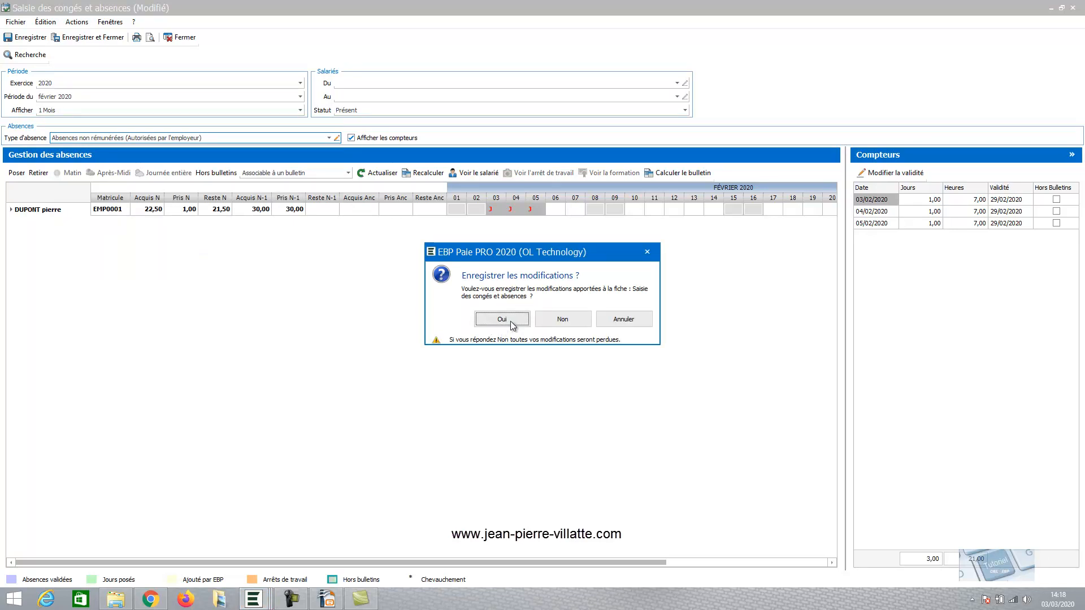
left_click(510, 320)
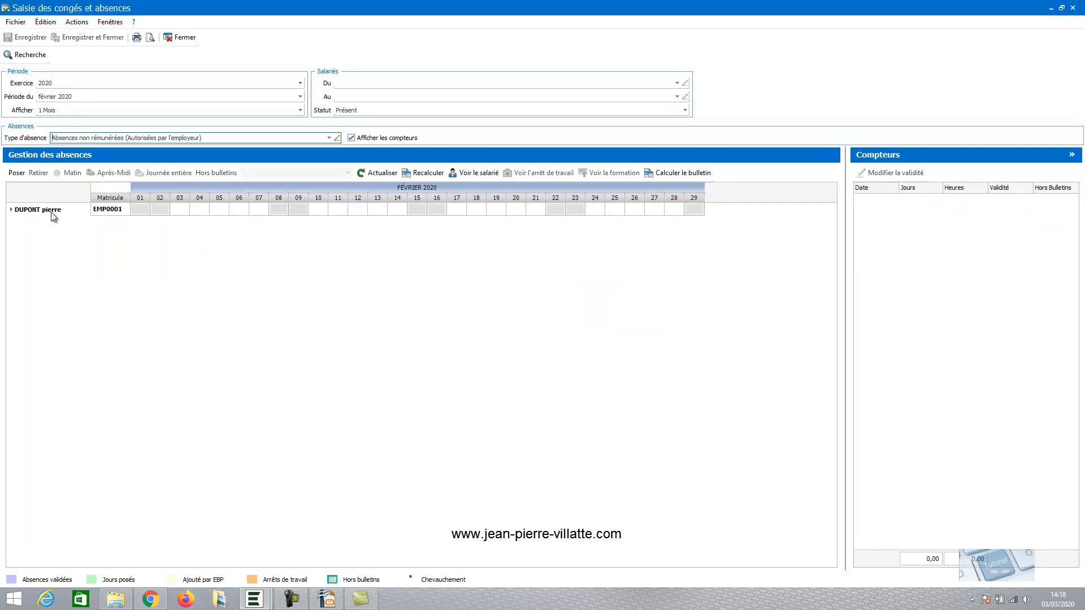
Post a full-day unpaid absence on 12 February, save it and close the absence entry
left_click(358, 209)
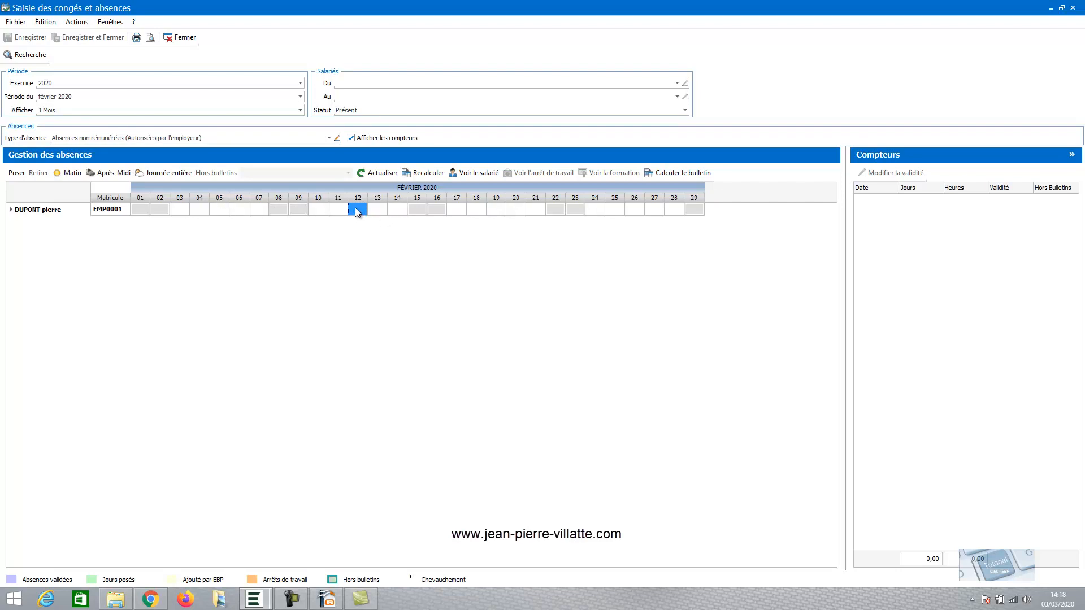
left_click(161, 172)
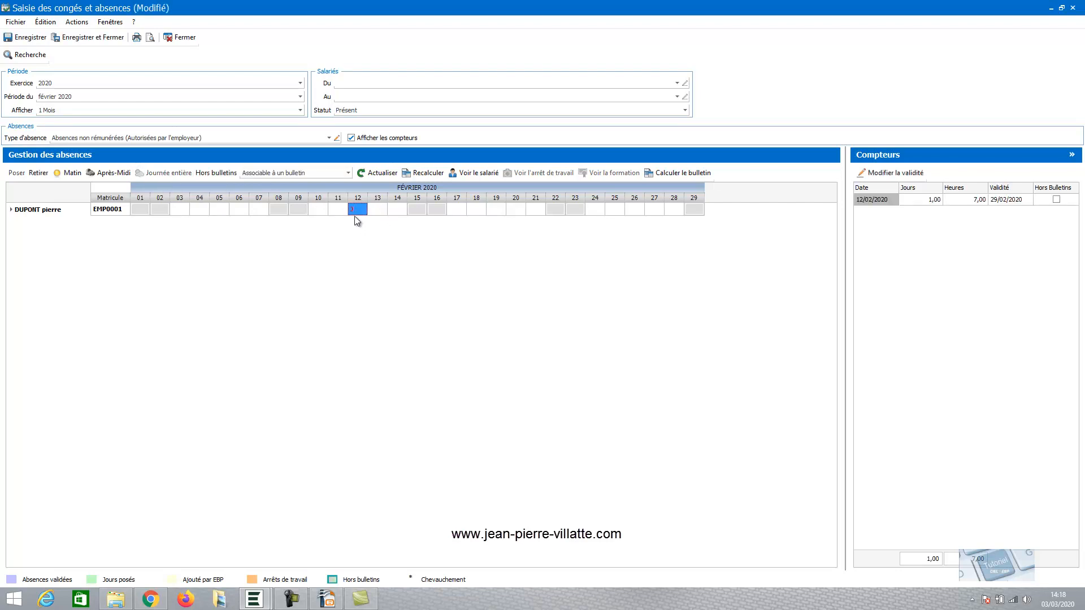
left_click(961, 200)
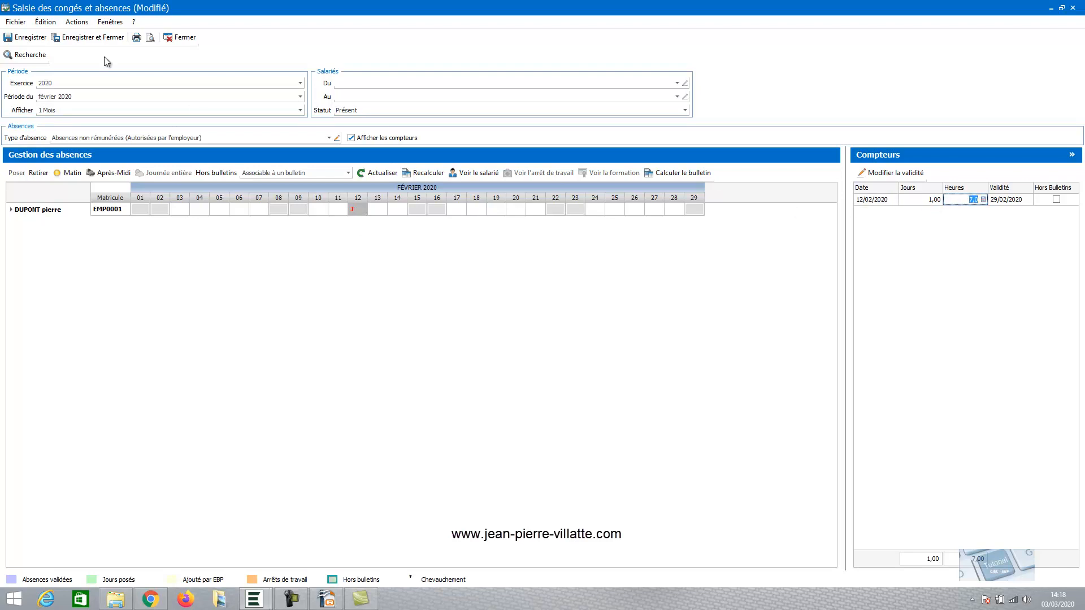
left_click(18, 38)
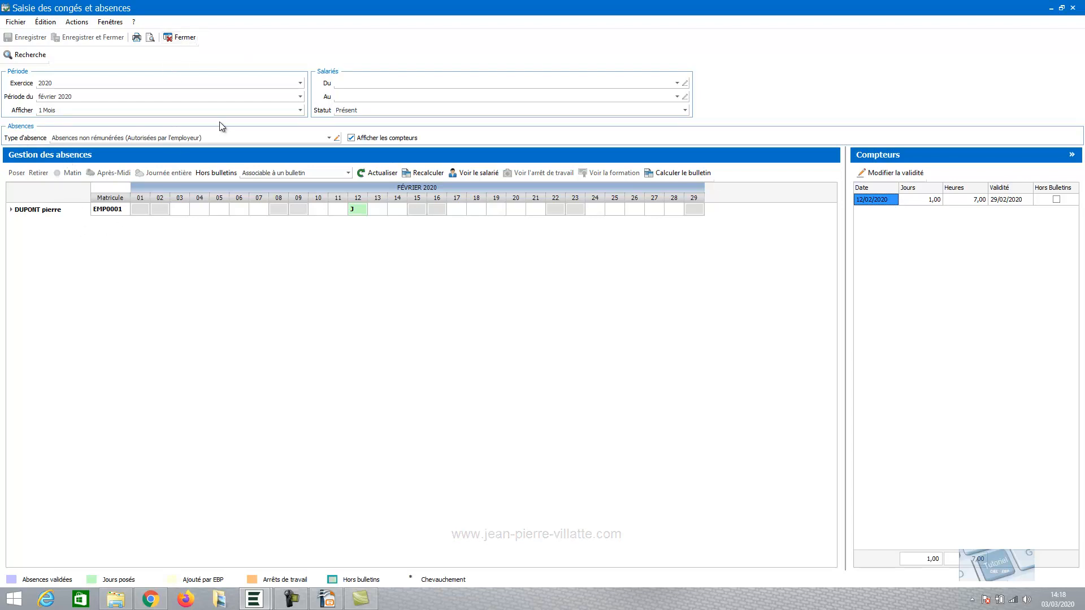
left_click(185, 37)
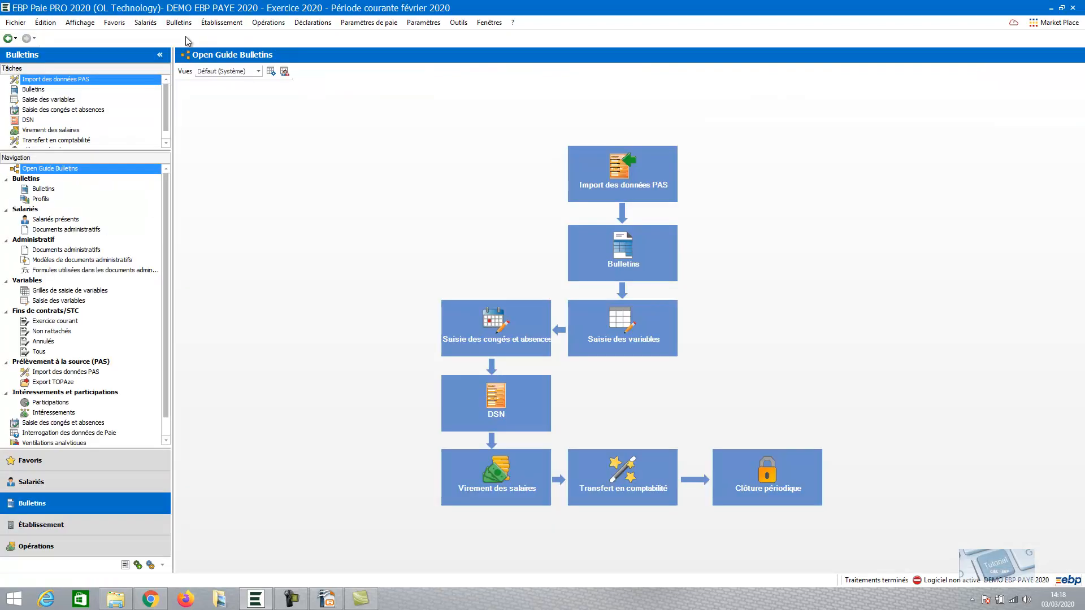
Open the employee's February 2020 payslip, dismiss the calculation information and check the absence lines
left_click(611, 257)
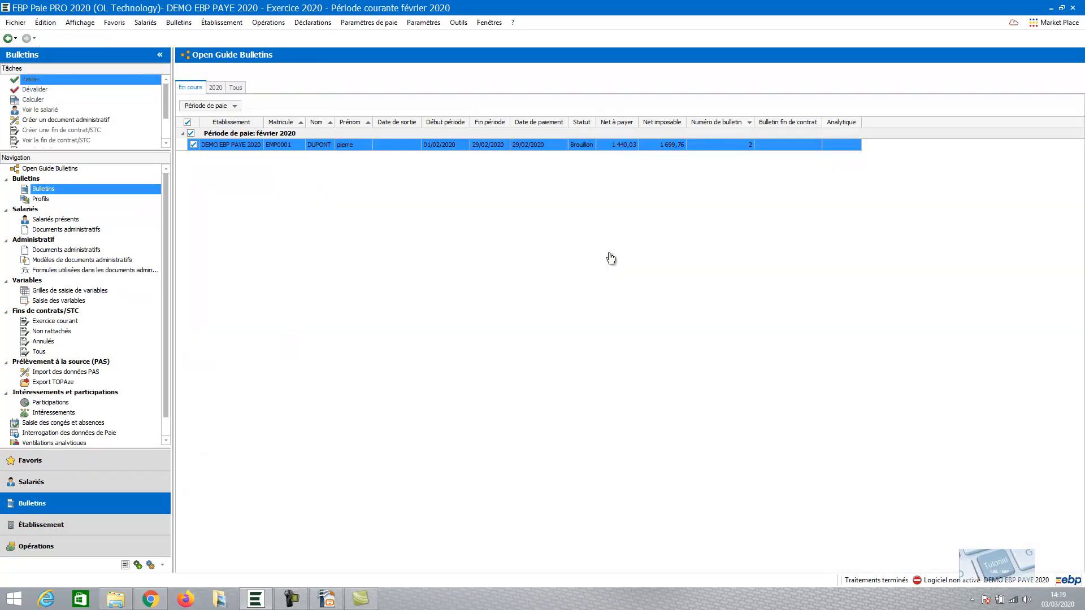
left_click(264, 146)
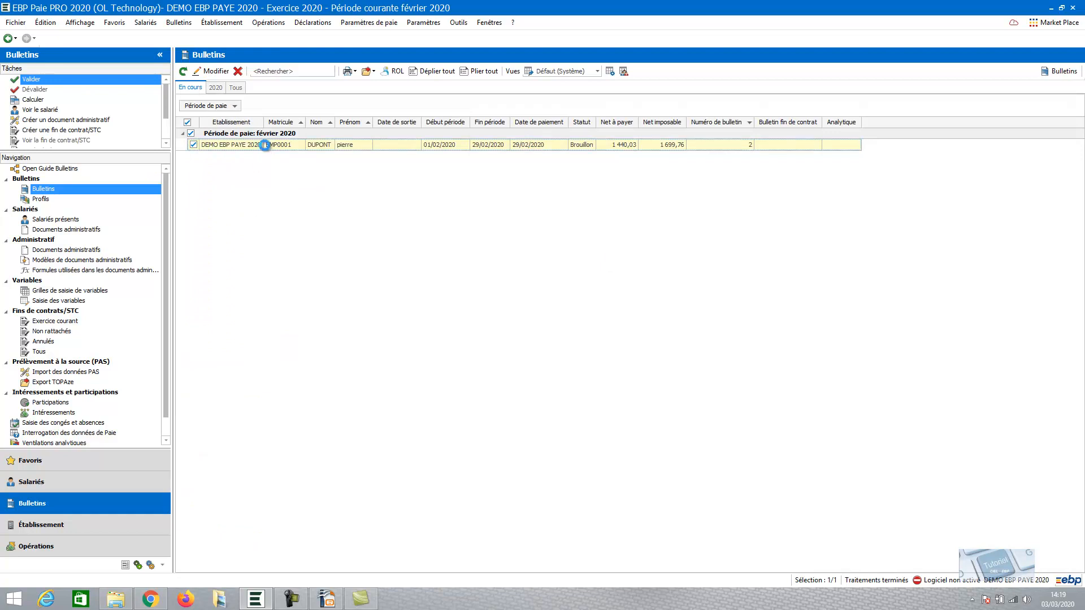
double_click(265, 145)
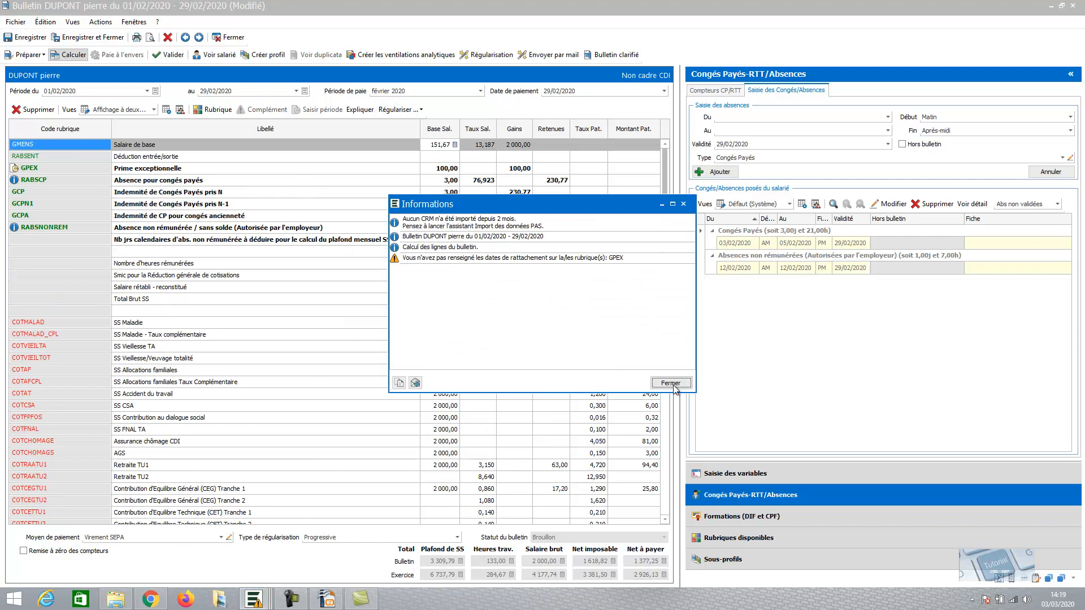
left_click(670, 384)
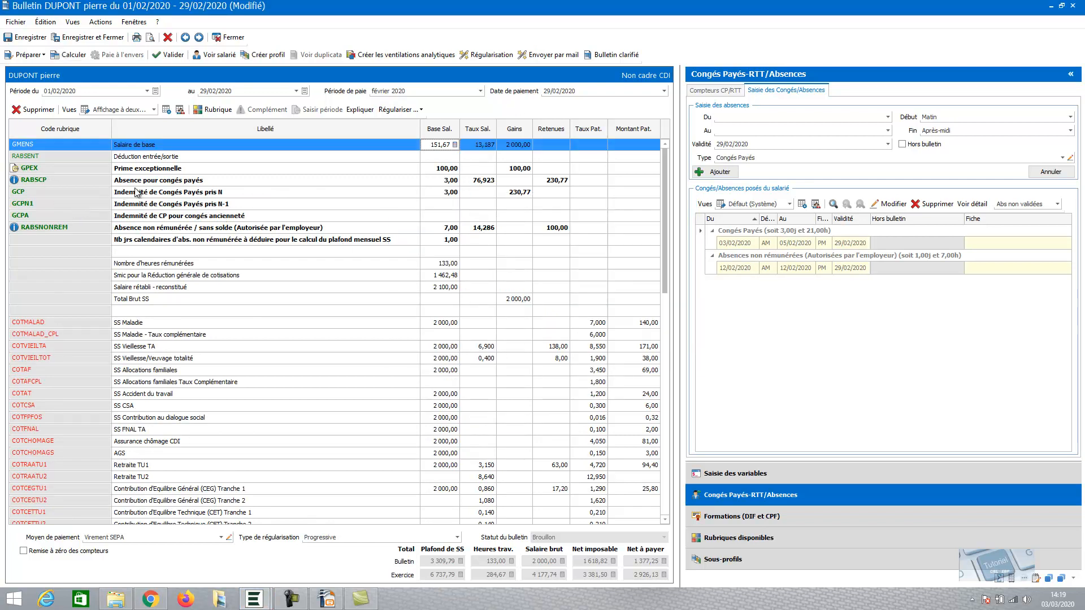
mouse_move(452, 189)
mouse_move(145, 227)
Save the payslip, preview its printout down to the absence lines, and close both the preview and the payslip
left_click(151, 41)
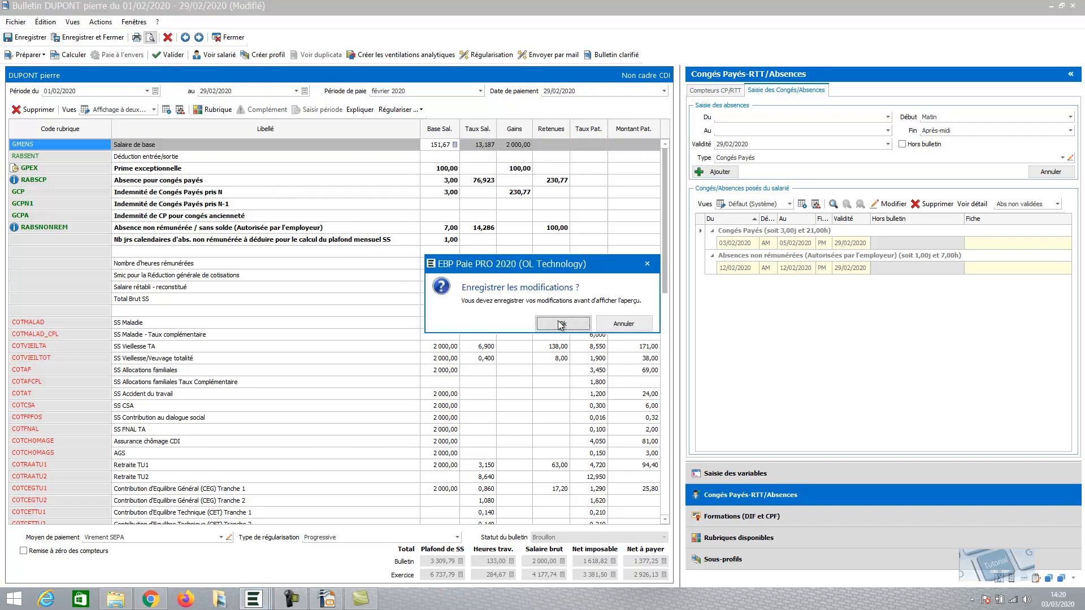
left_click(561, 324)
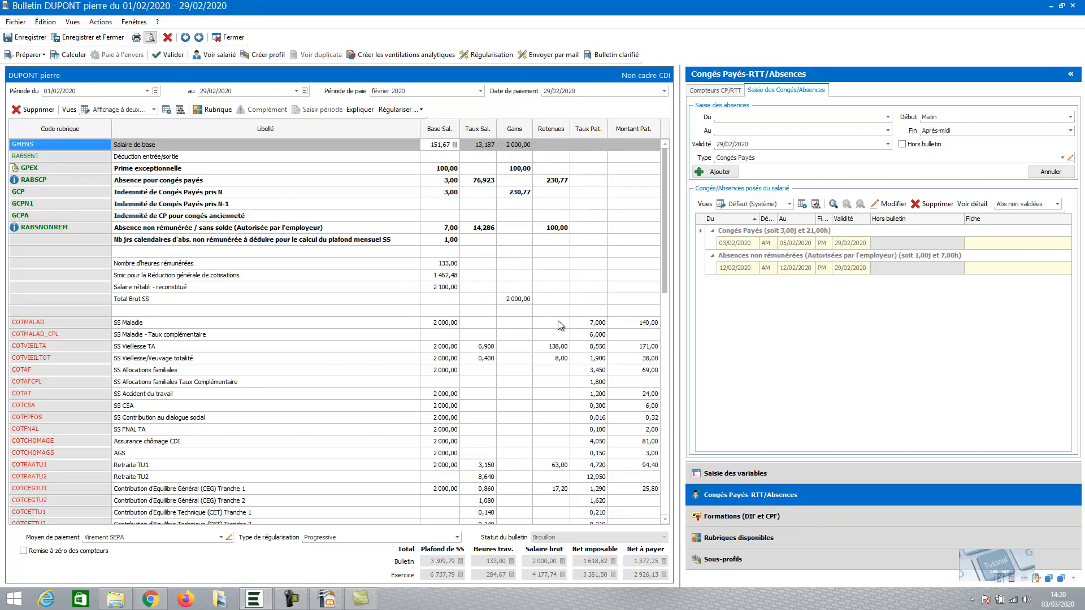
left_click(570, 40)
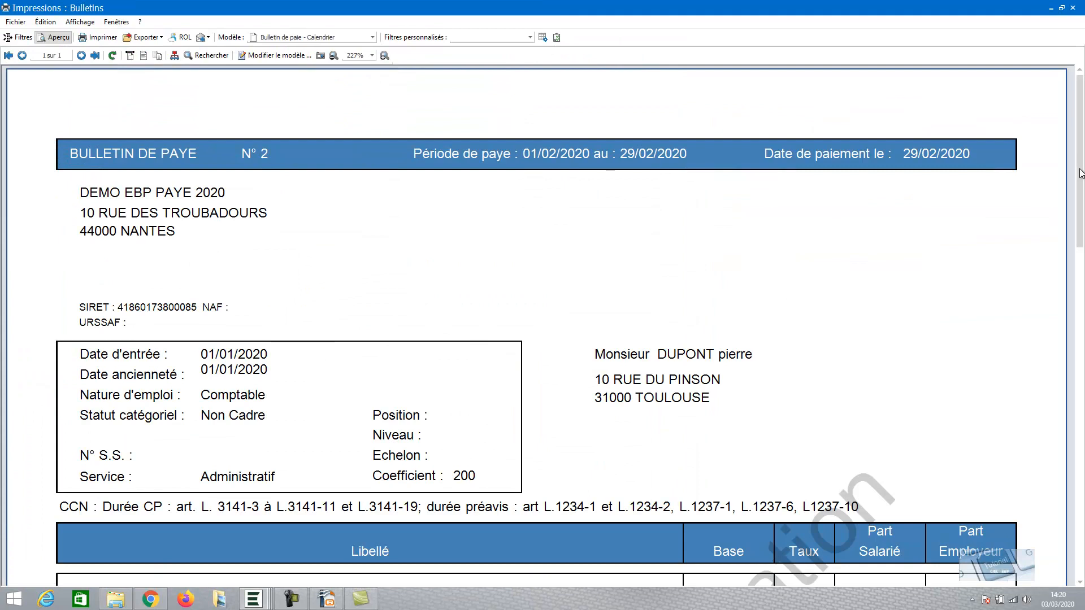
scroll(312, 288, "down", 5)
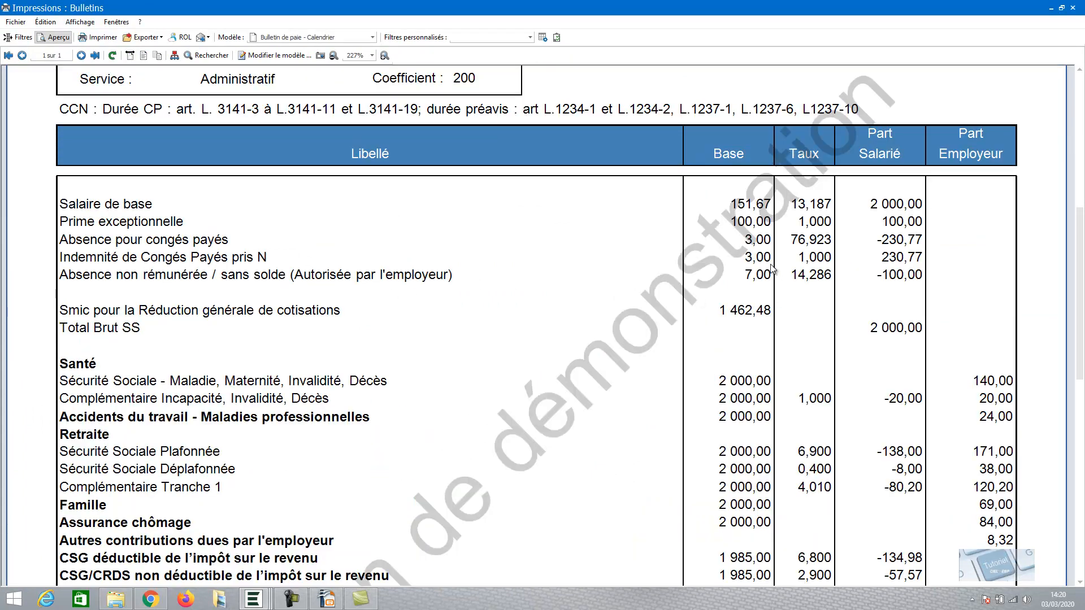
left_click(1072, 9)
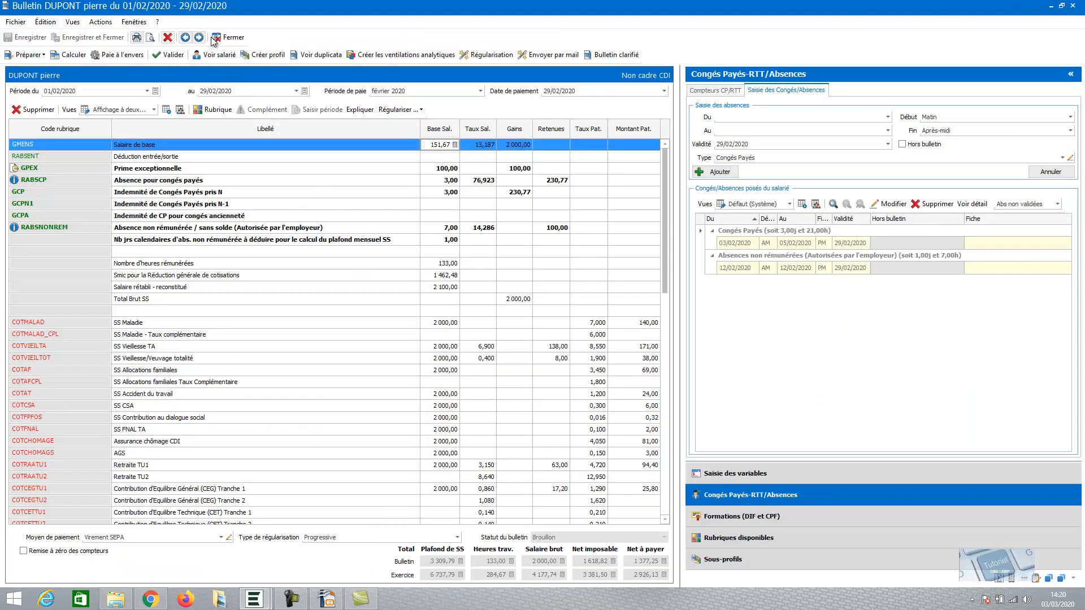
left_click(237, 37)
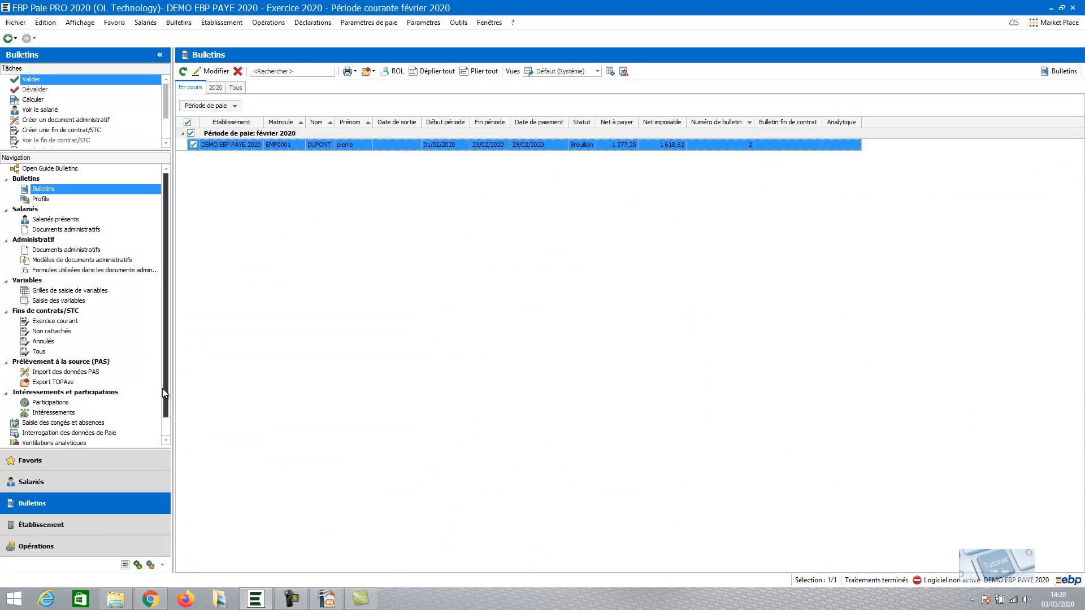
Open the print settings for the employee report Etat des absences avec détails in the Congés et Absences category
left_click_drag(166, 382, 166, 402)
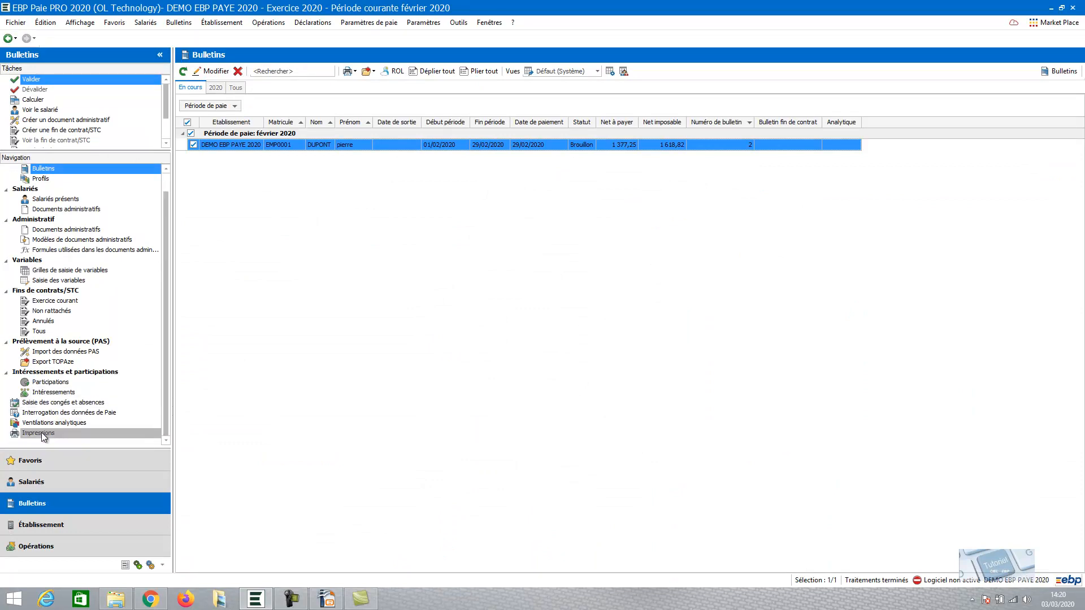
left_click(41, 433)
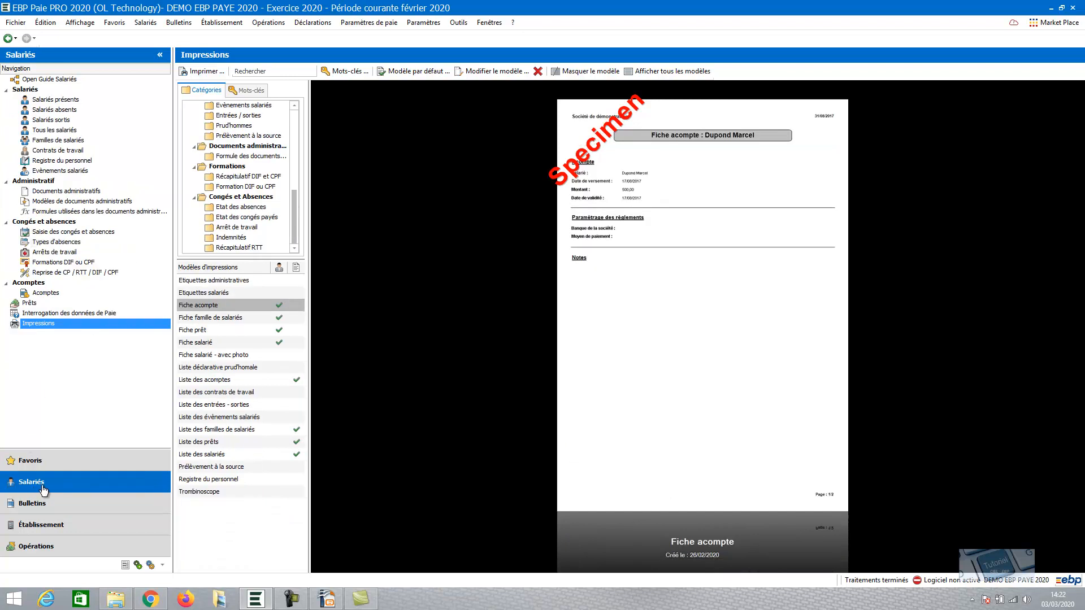
left_click(232, 210)
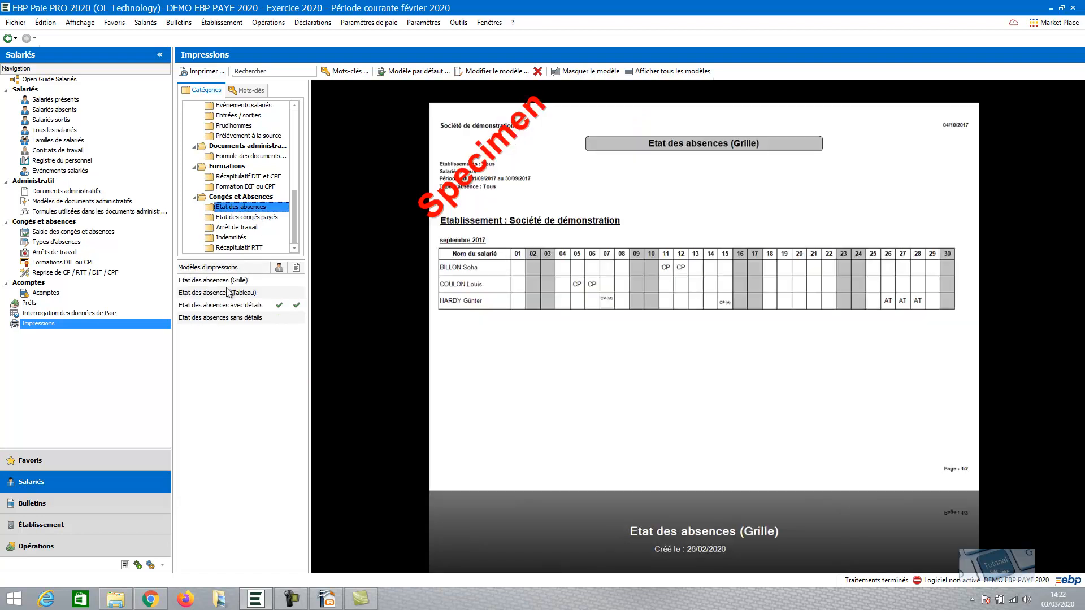
left_click(237, 306)
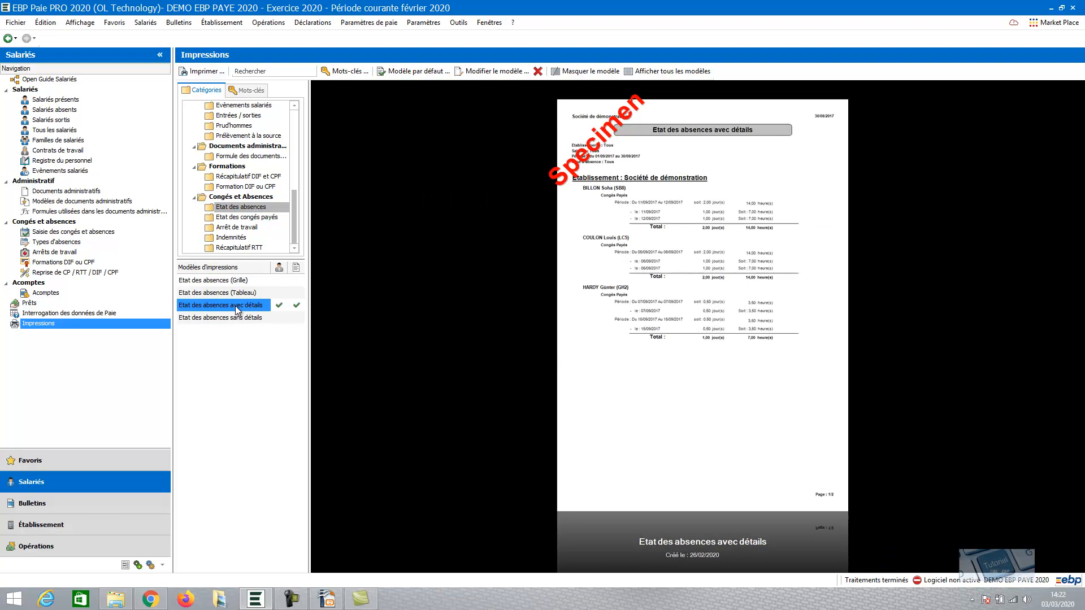
left_click(195, 74)
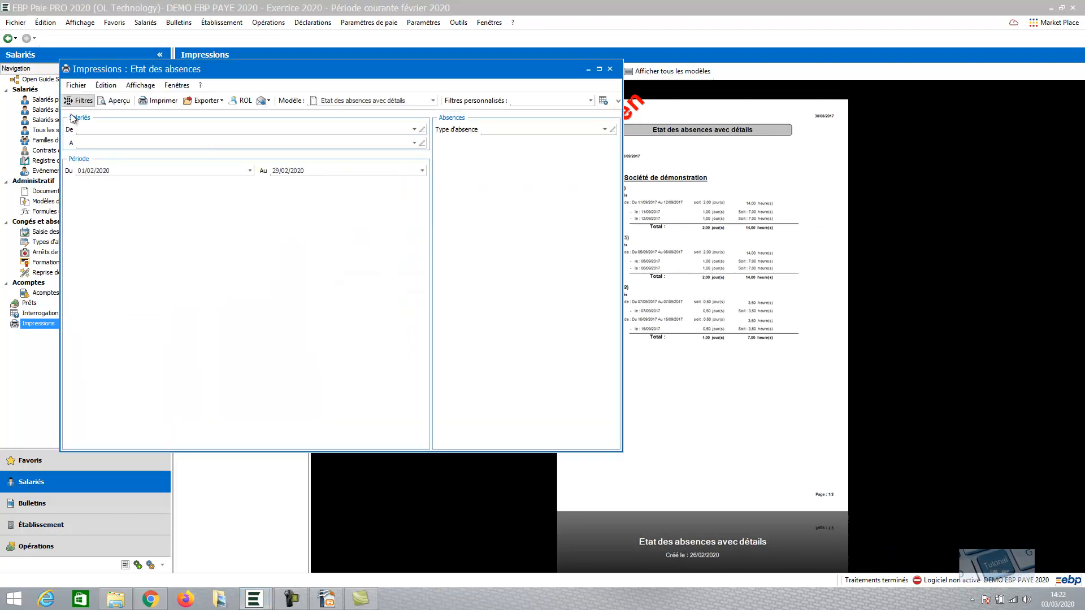
Preview the detailed absence report full screen, examine the unpaid absence and paid leave entries, and close it
left_click(116, 100)
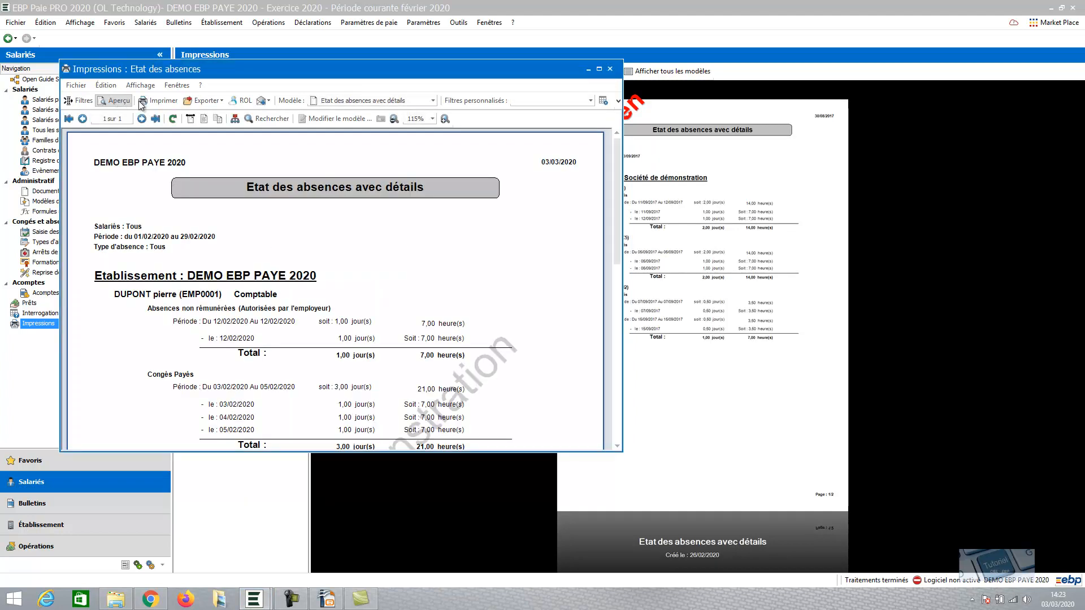
left_click(599, 69)
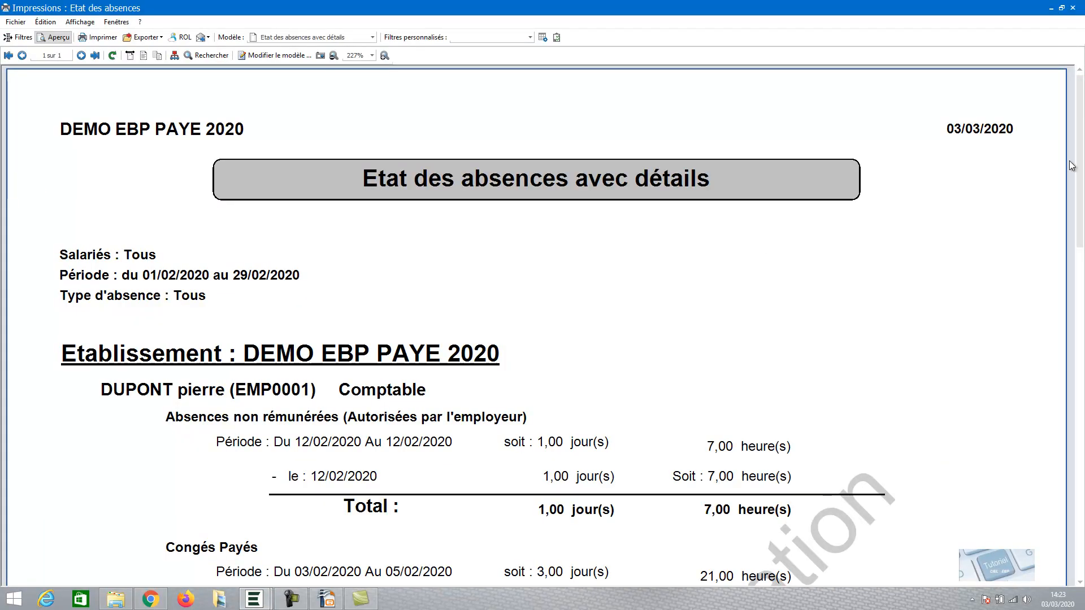
left_click_drag(1080, 170, 1080, 234)
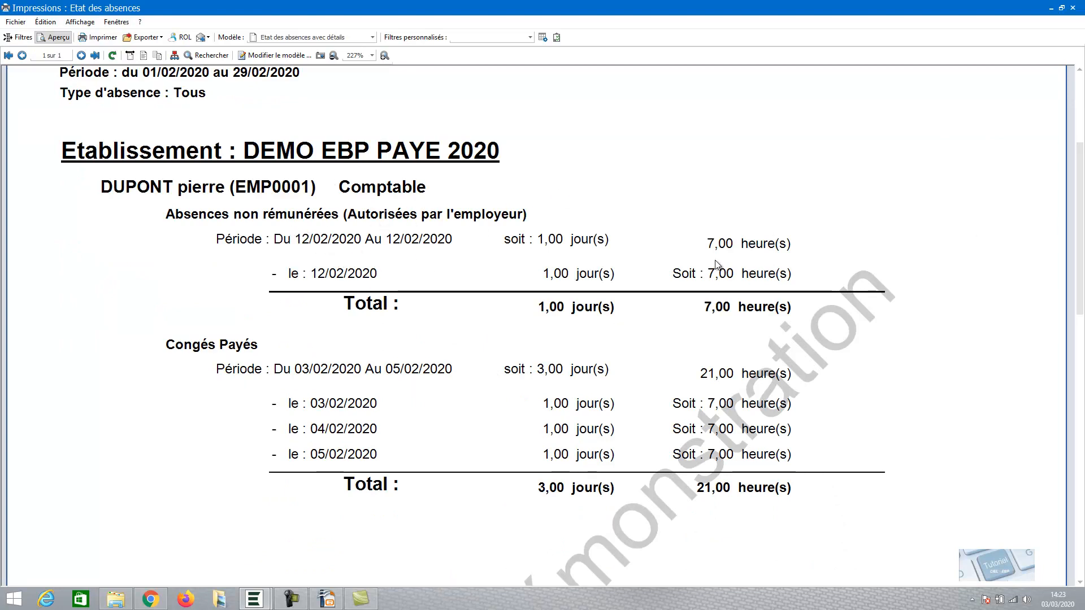
left_click(1072, 10)
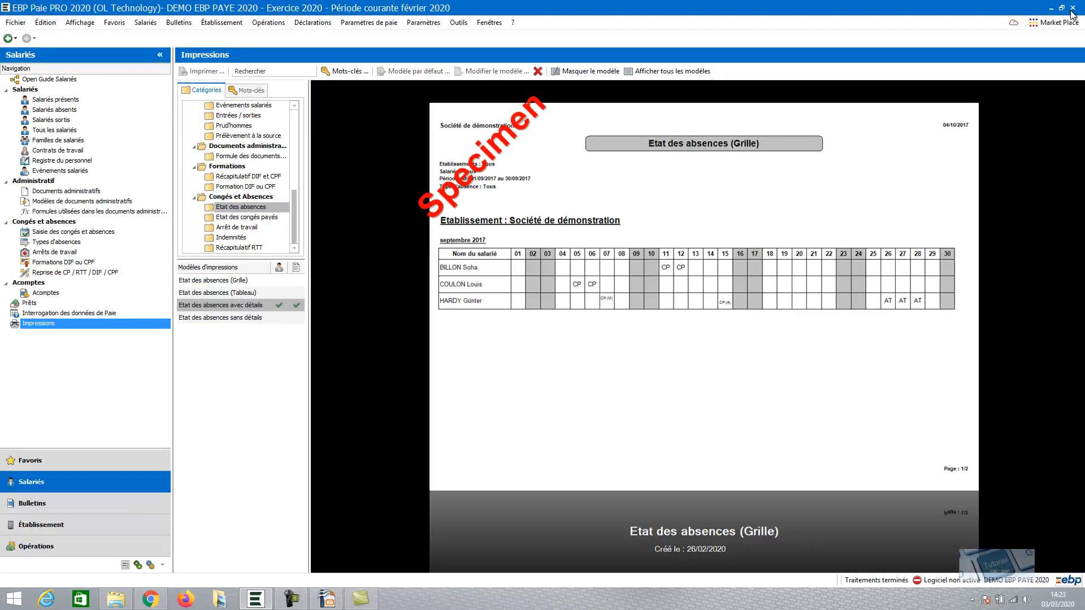